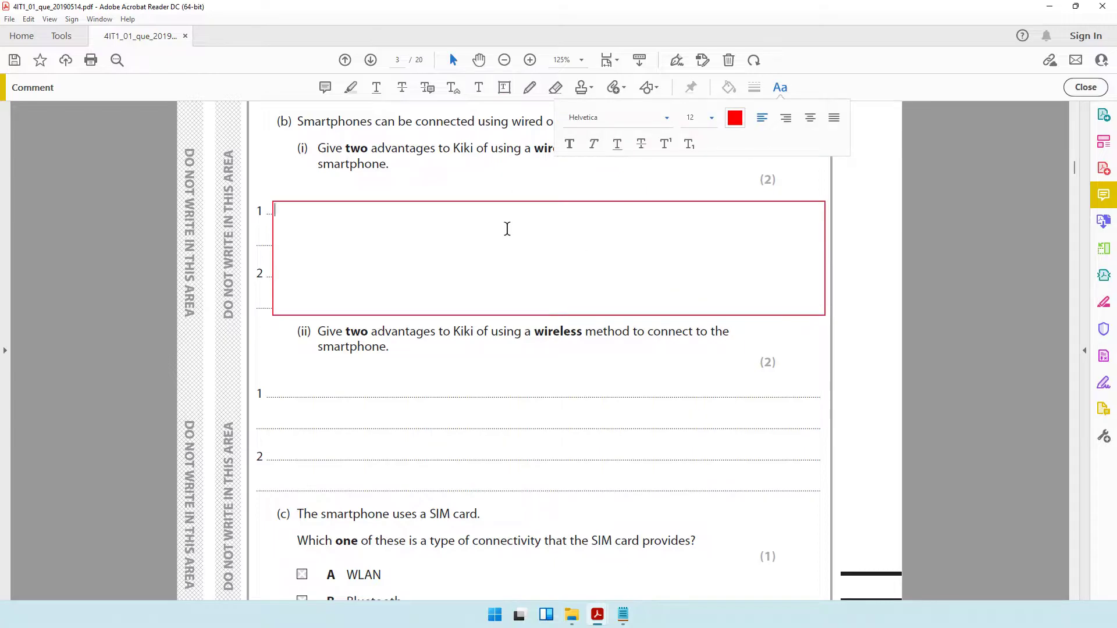
Step: Type 'Wired connections are not affected by electromagnetic interferences' in red and begin a new line
scroll(507, 229, up, 1)
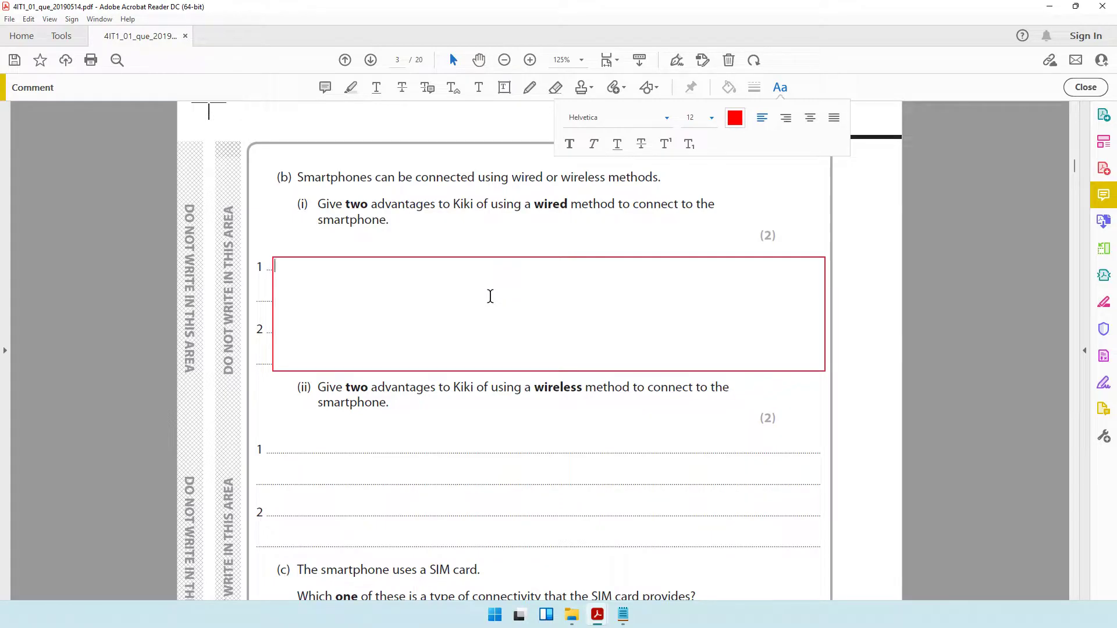
text(Wired connections are not affected by electromage)
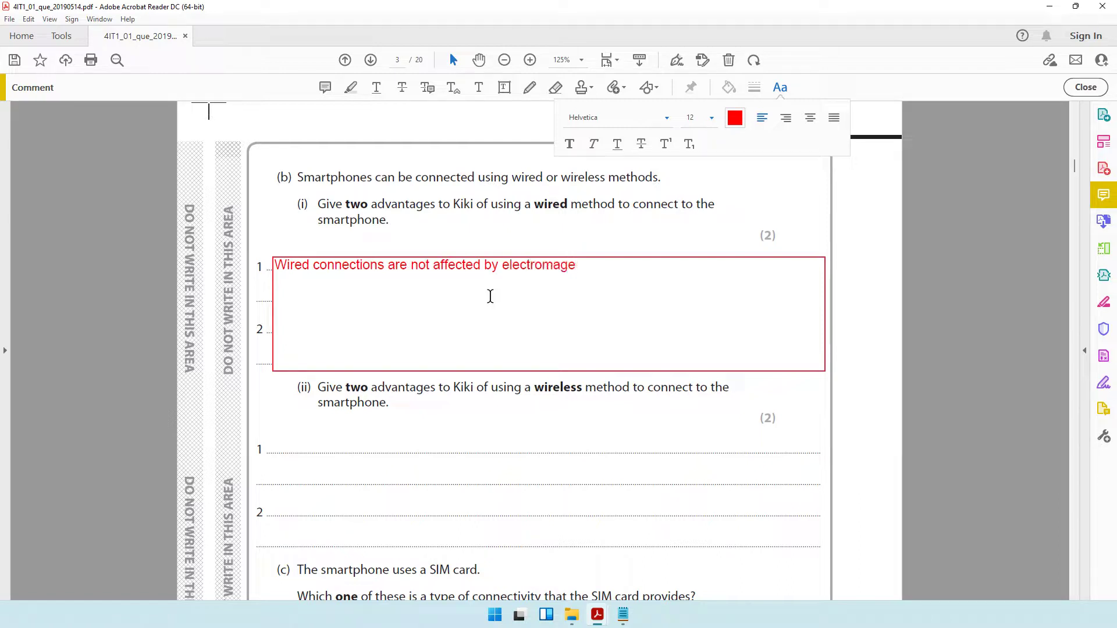
key(BackSpace)
text(netic interferences)
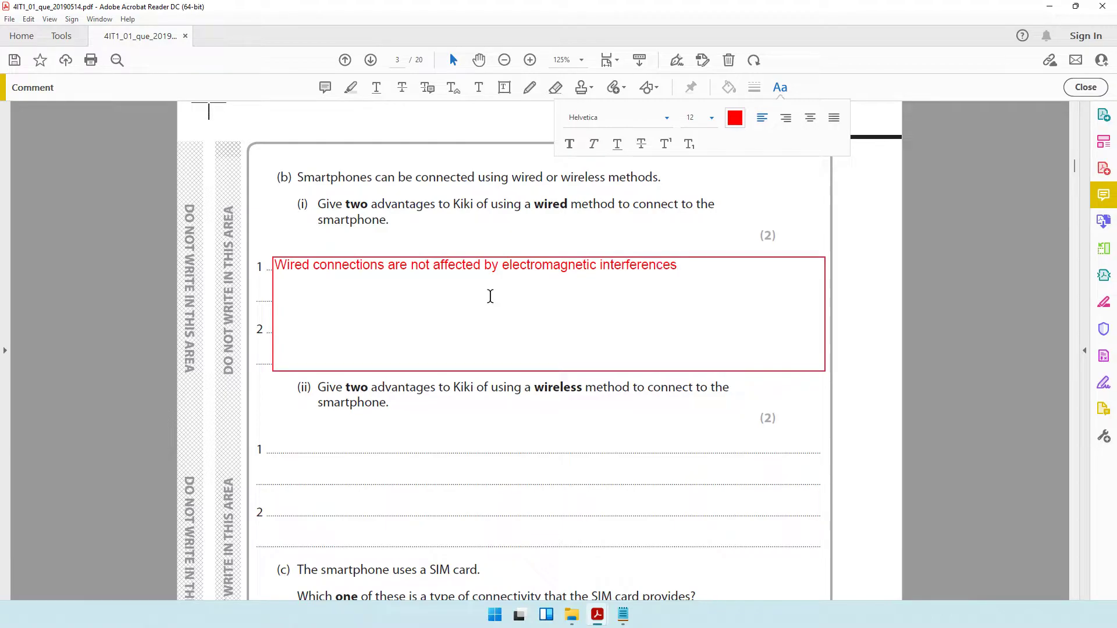
key(Return)
Step: Add answer 2: 'Wired connections have a much higher bandwidth as they have more frequencies'
text(Wired connections have a )
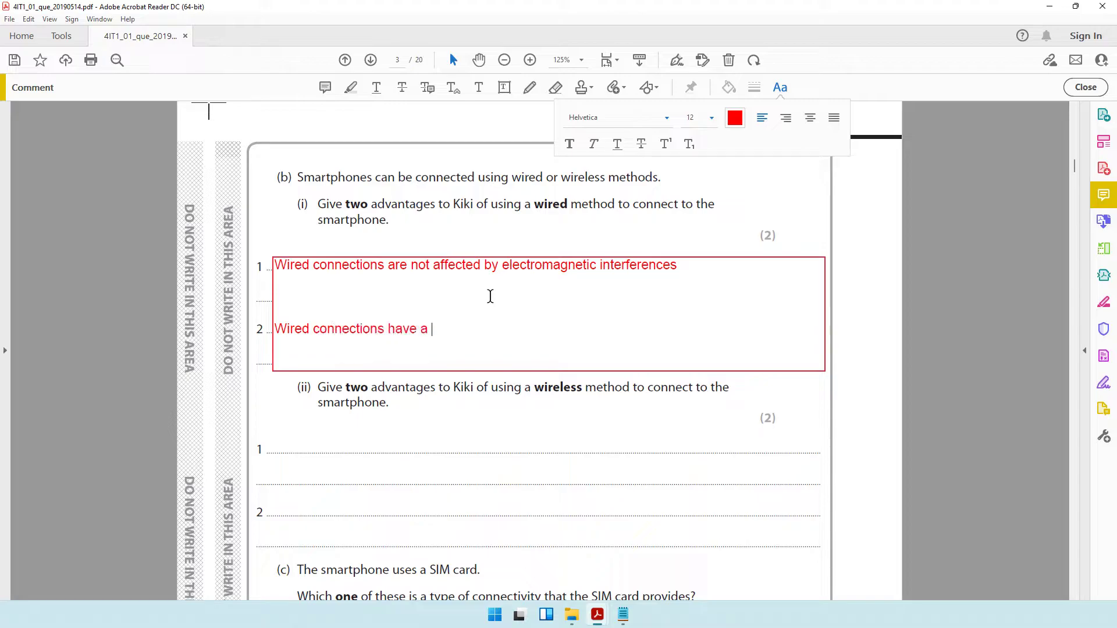
text(much higher bandwidt)
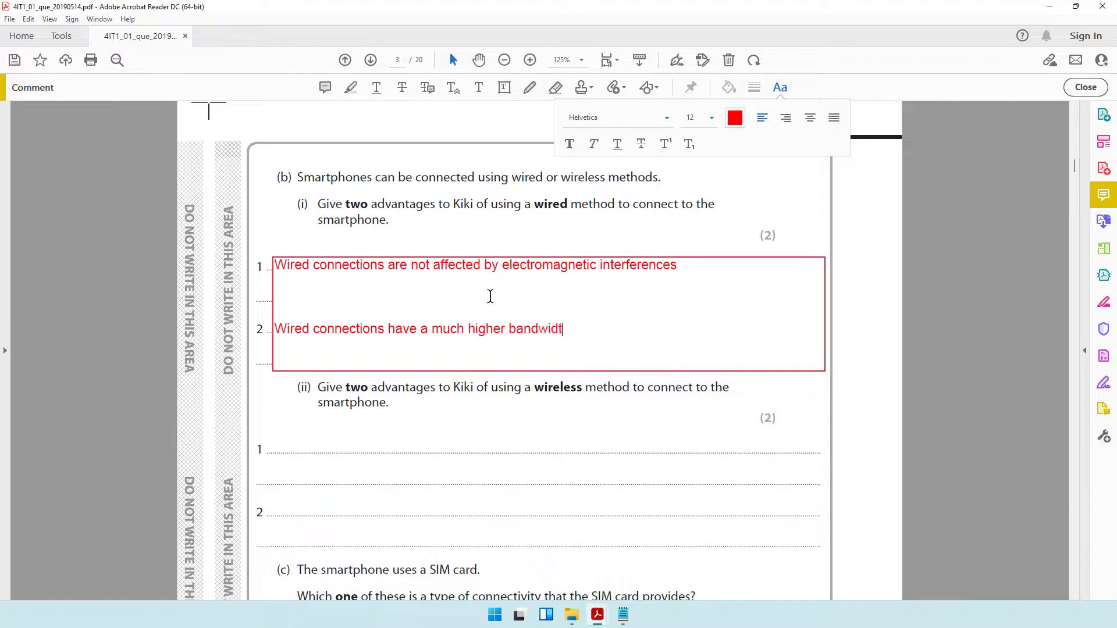
text(h as they have more fr)
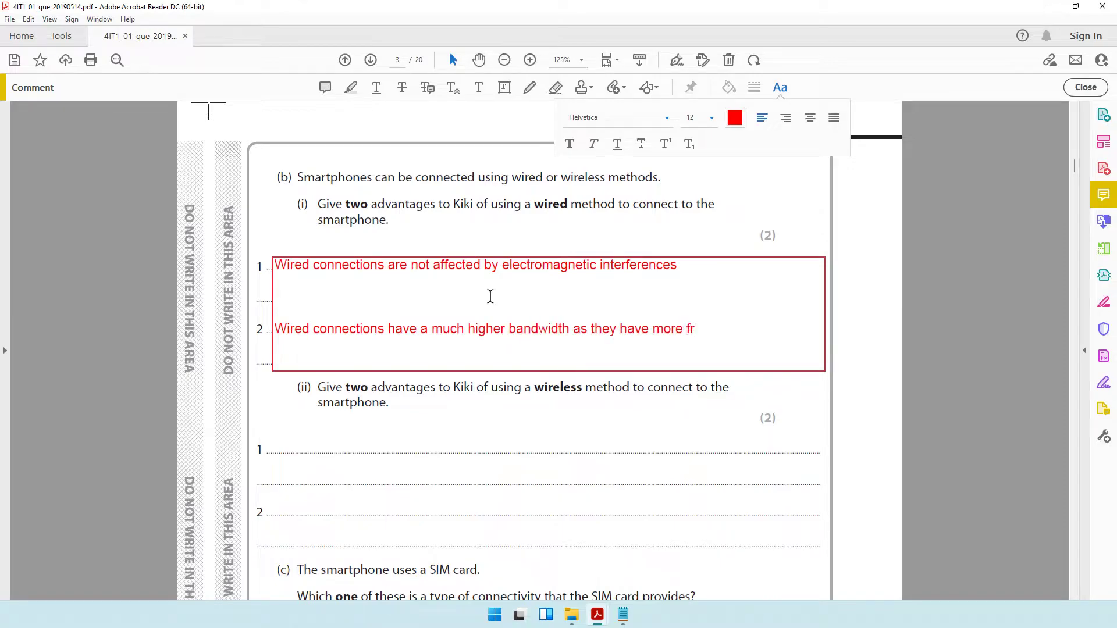
text(equencies)
drag(530, 266, 597, 268)
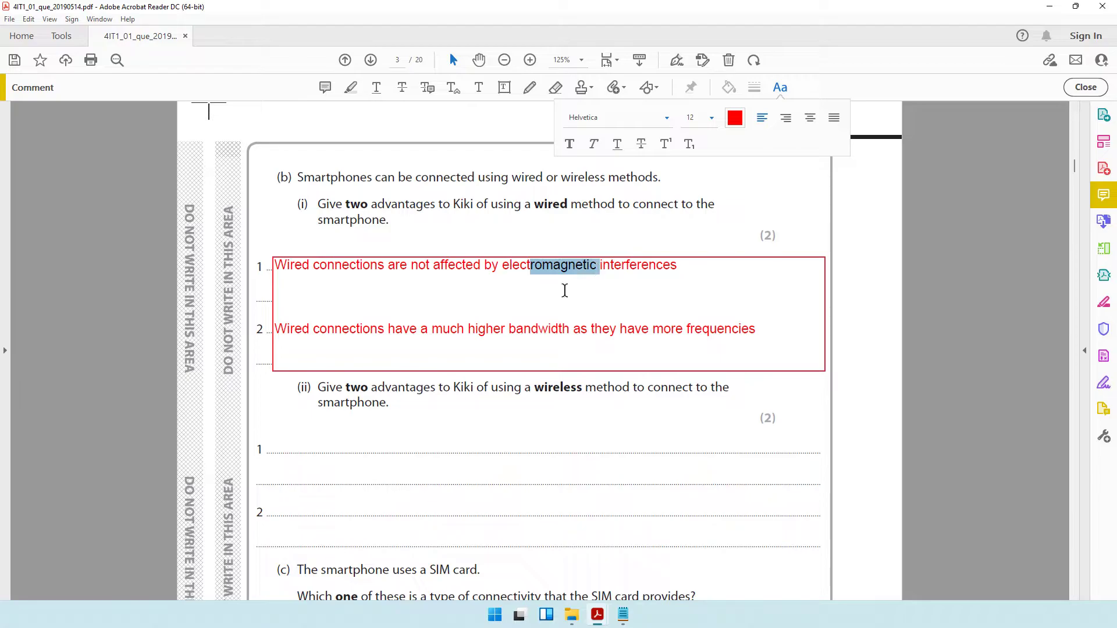
Step: Draw a new text box over the answer lines for wireless question (b)(ii)
scroll(424, 416, down, 3)
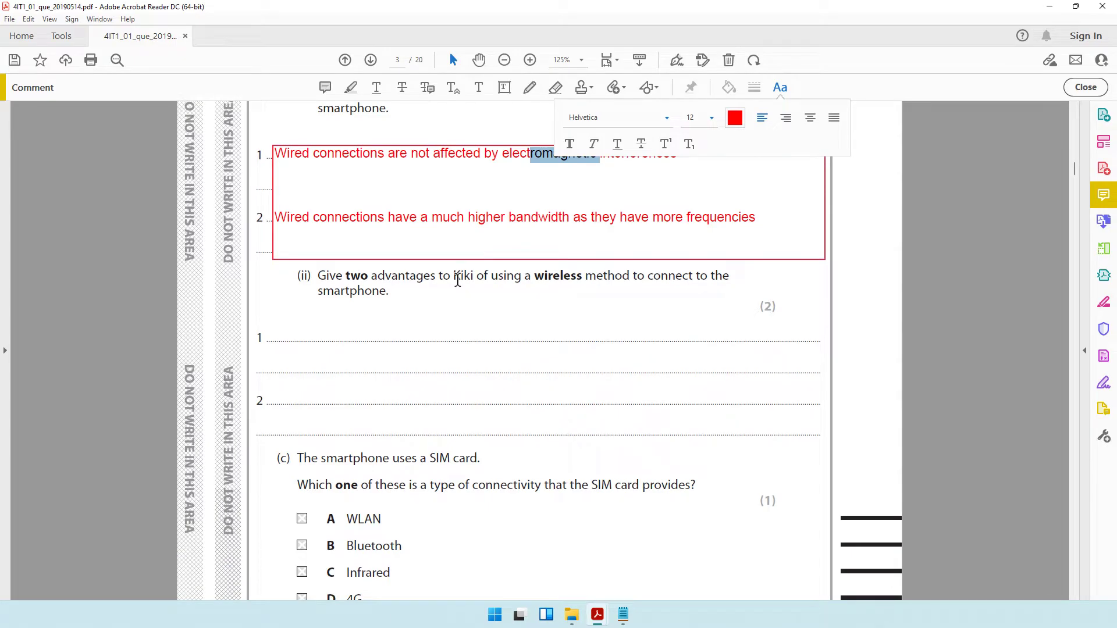
click(504, 87)
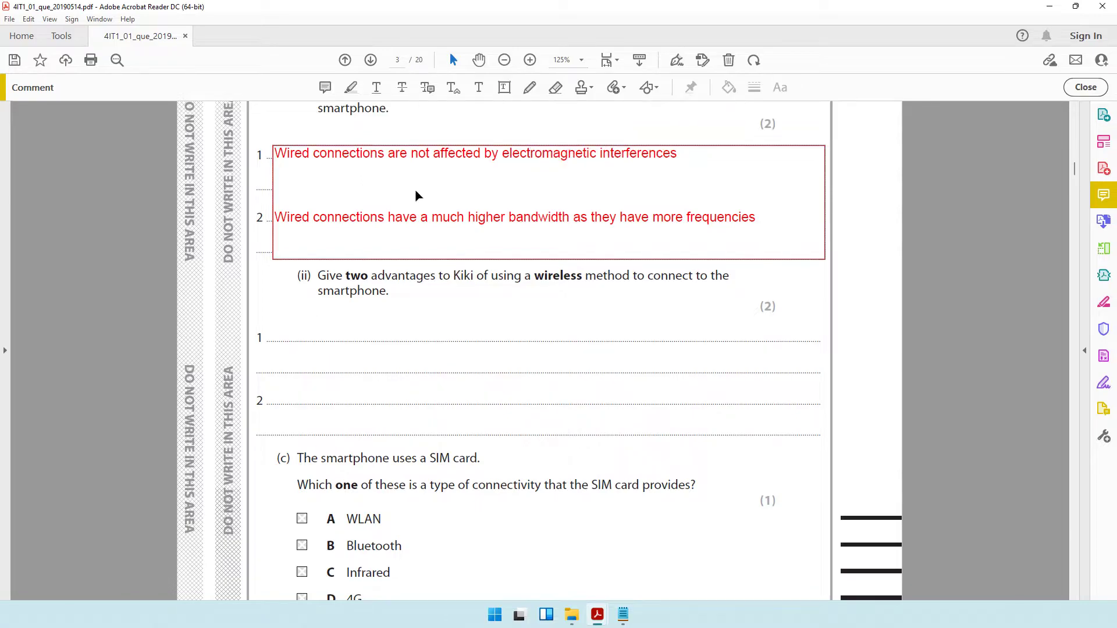
drag(275, 333, 822, 440)
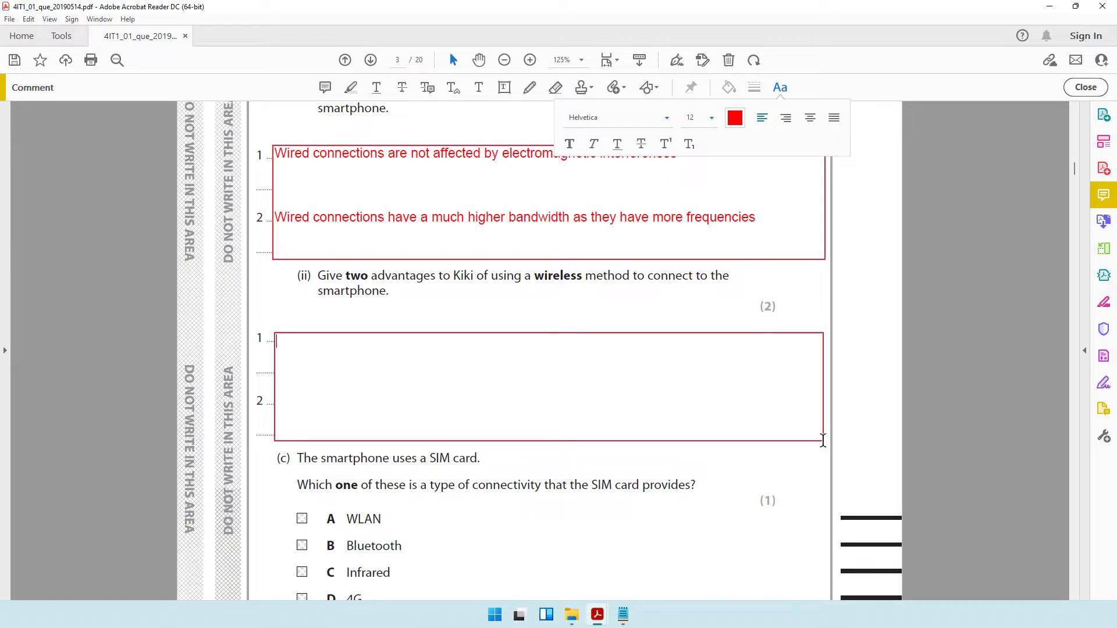
Step: Type that wireless connections are portable, letting the user move within a range and stay connected
text(Wireless connect)
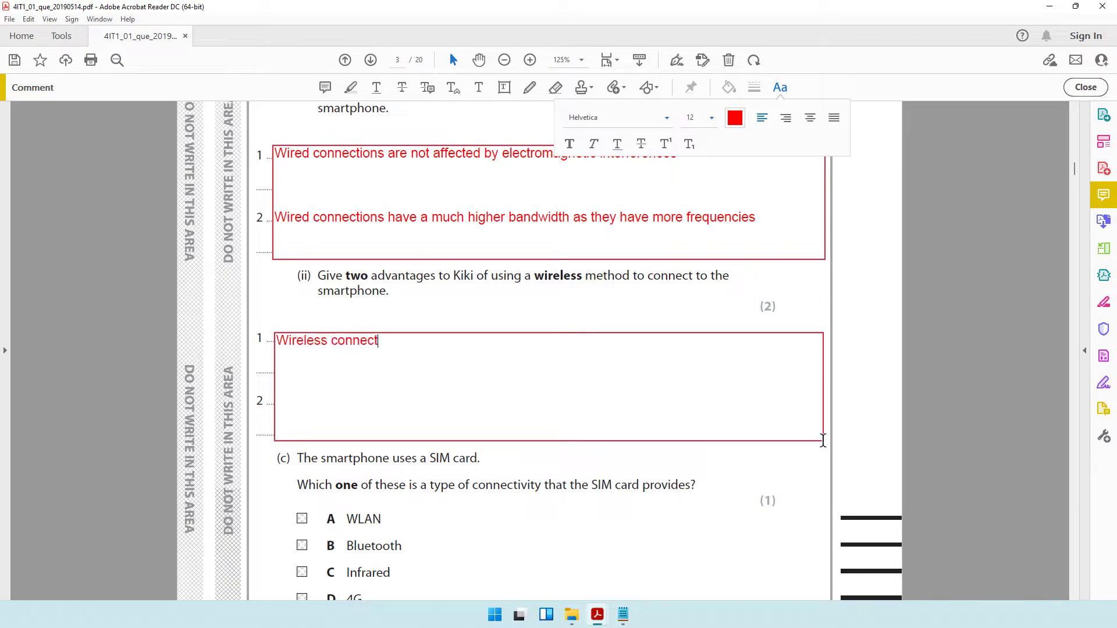
text(ions are portable)
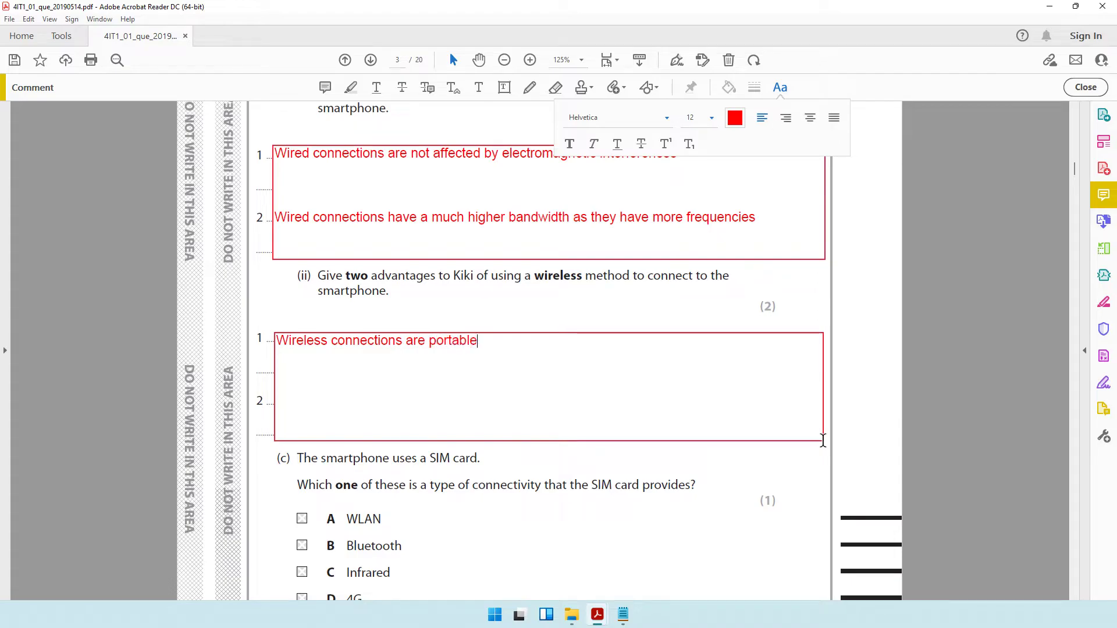
text(, where the user can move)
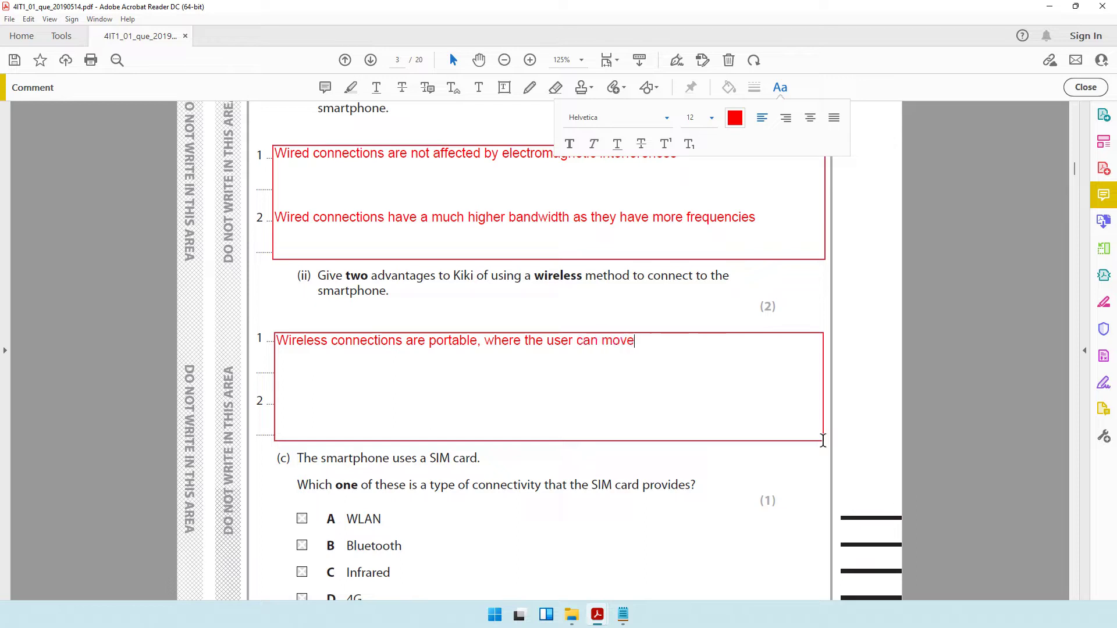
text( around within a c)
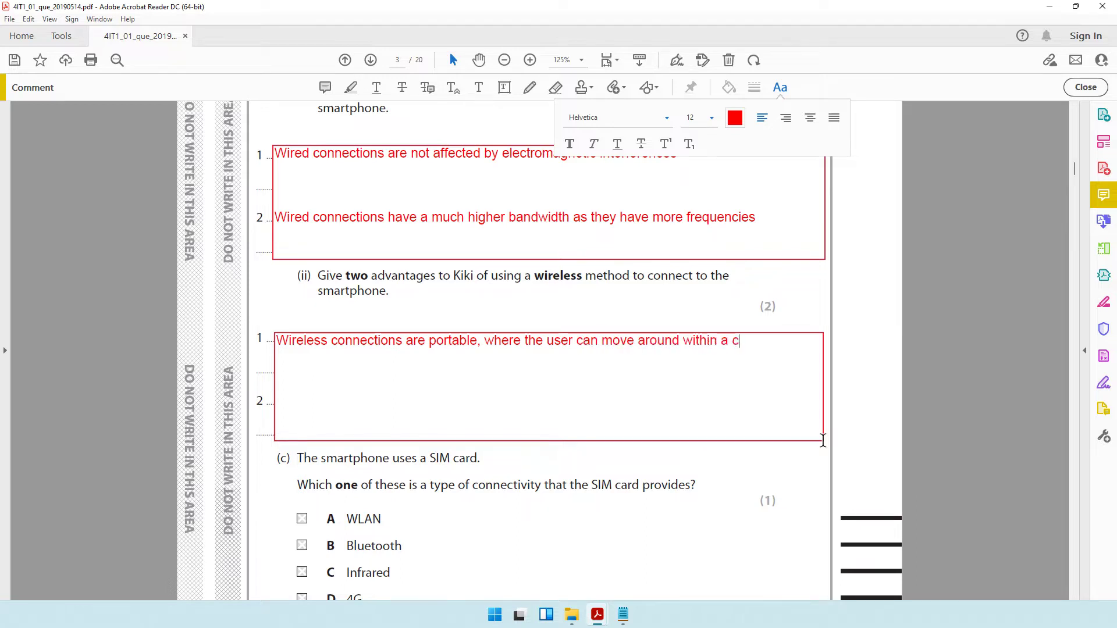
text(ertain range )
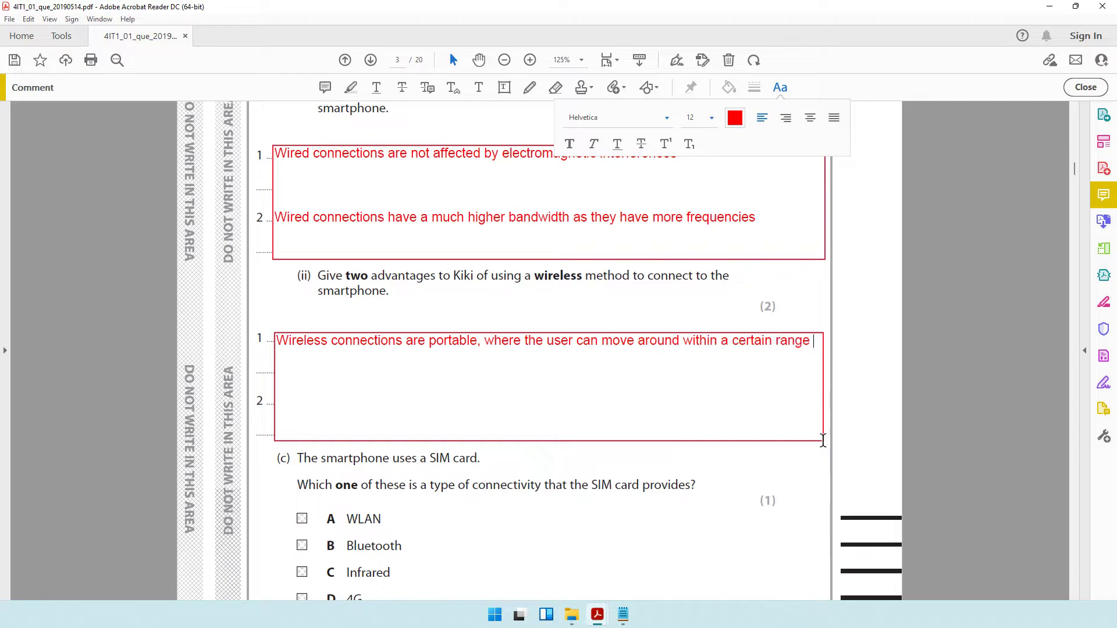
text(and remain conne)
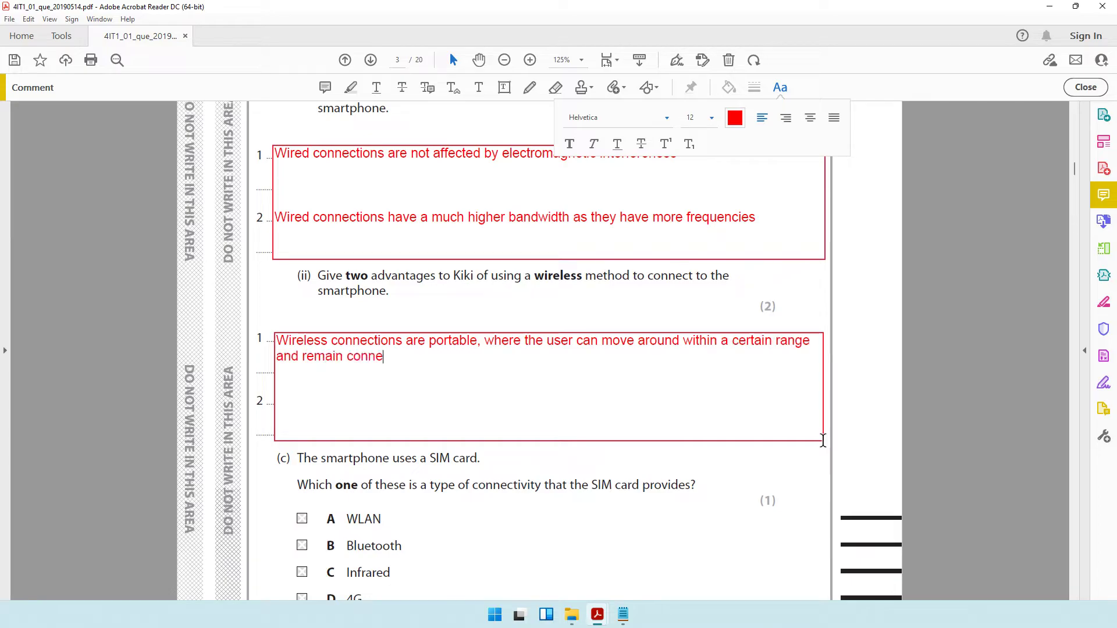
text(cted to the net)
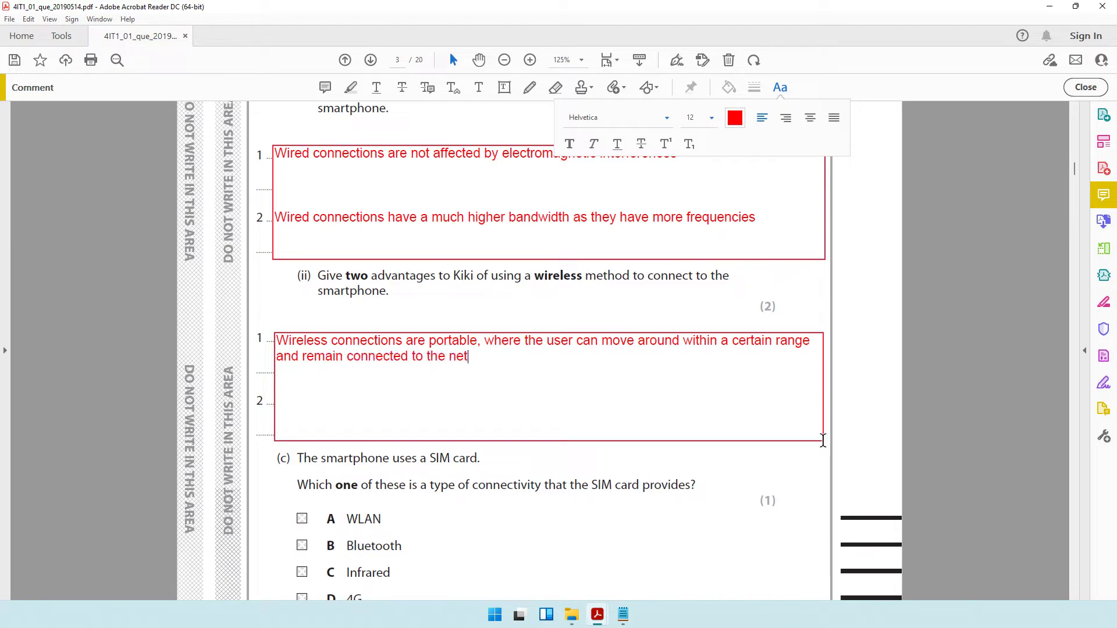
text(work.)
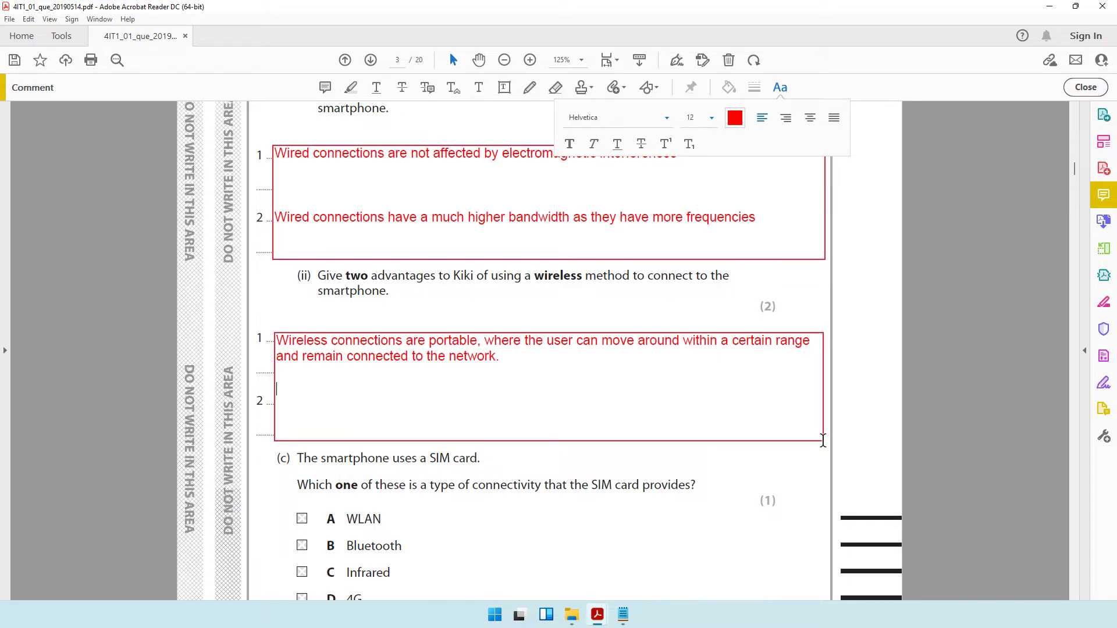
Step: Add 'Wireless connections are extremely easy to setup as there are not cables involved'
text(W)
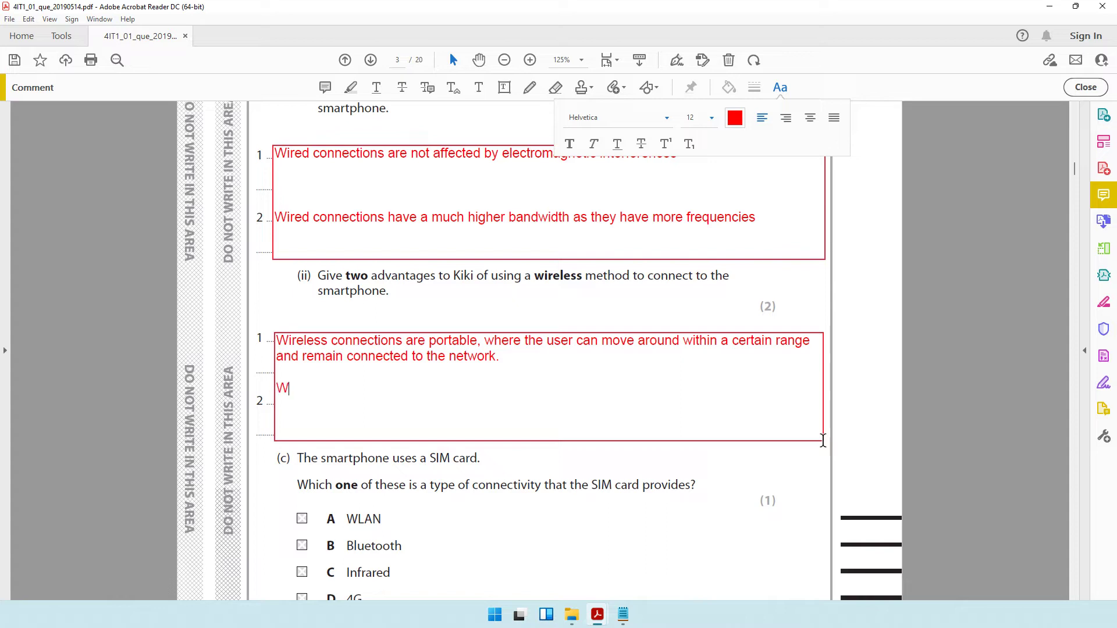
text(ireless connections are ext)
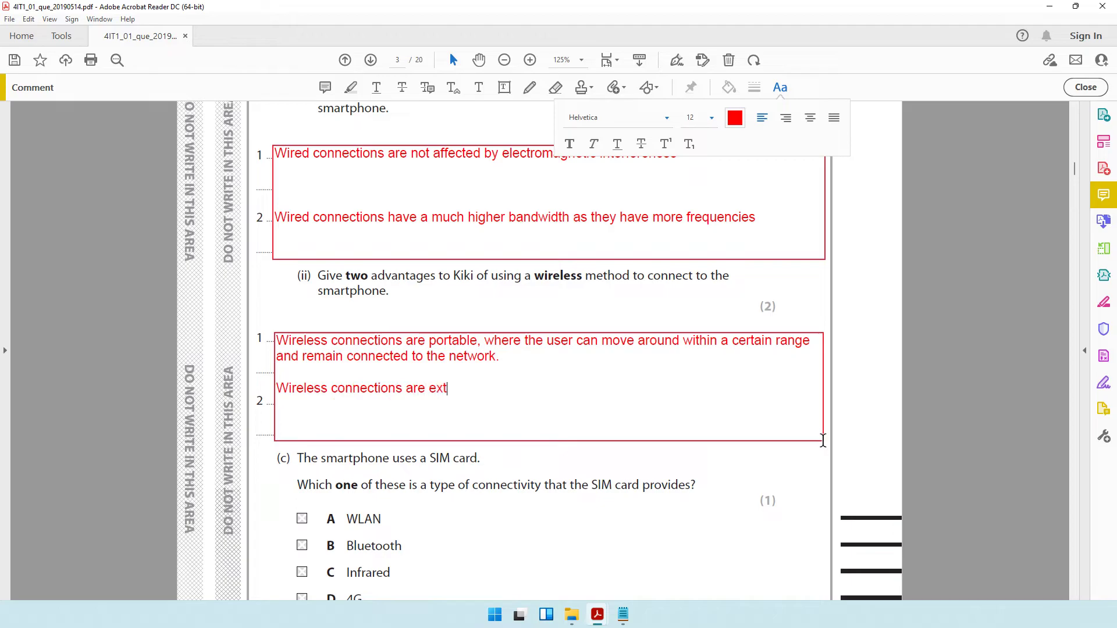
text(remely easy to s)
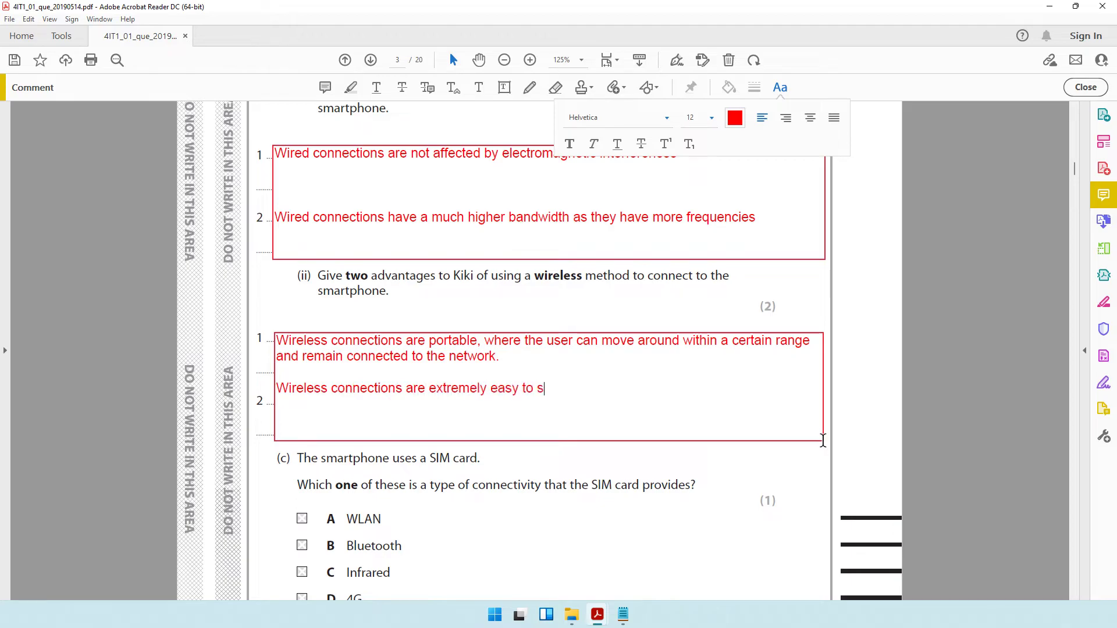
text(etup as there are not ca)
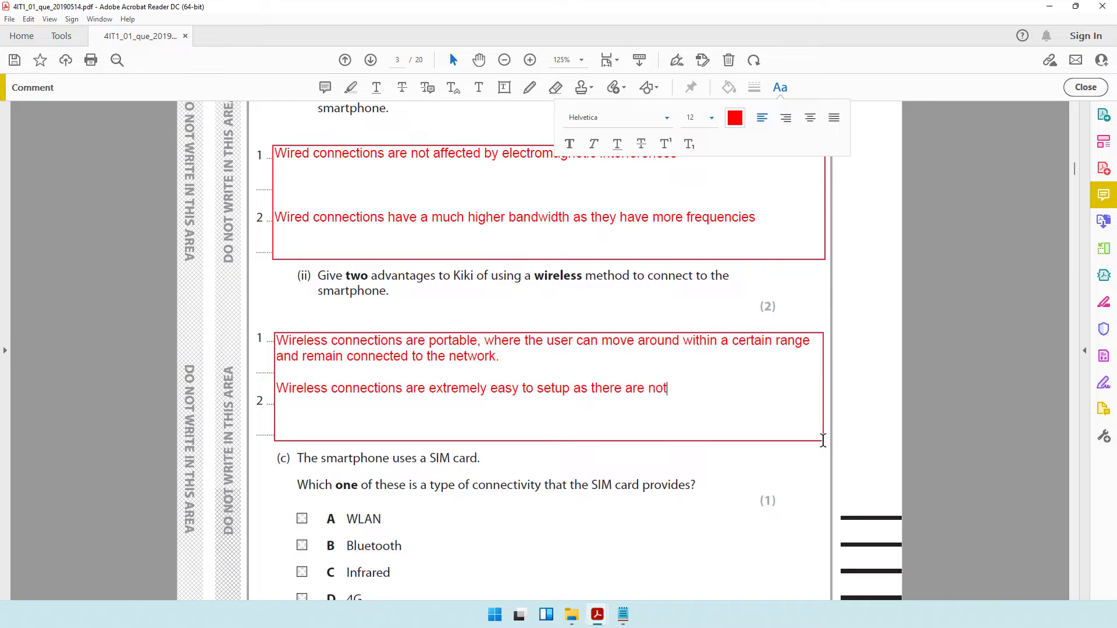
key(BackSpace)
key(BackSpace)
key(BackSpace)
key(BackSpace)
text(cables involved)
Step: Draw an answer box beside the Infrared option in part (c)
scroll(409, 436, down, 3)
scroll(409, 437, down, 3)
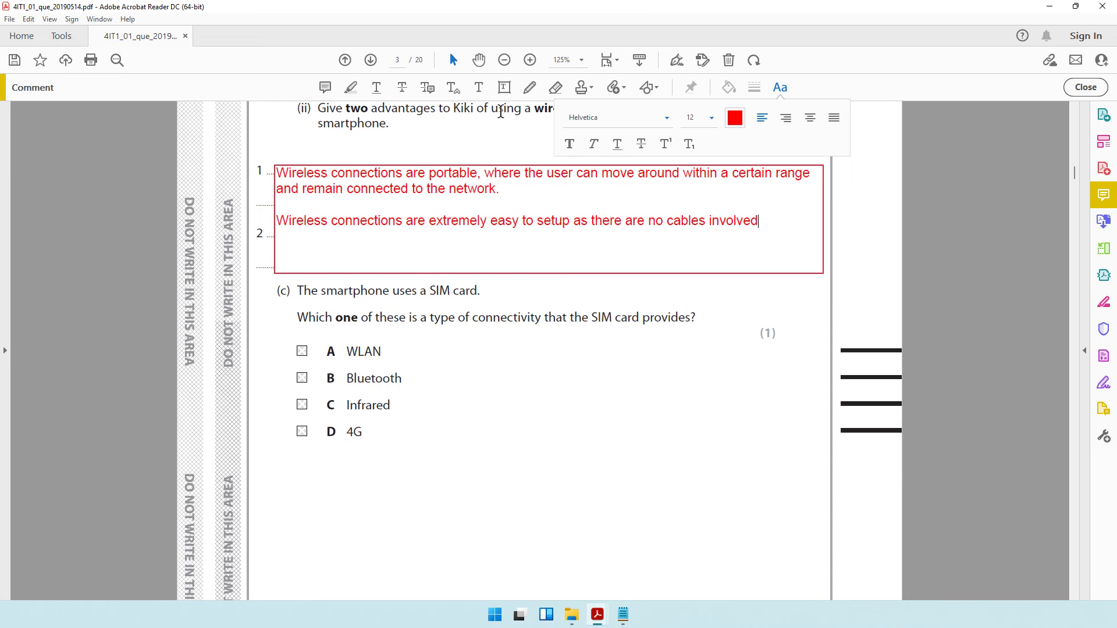
click(505, 88)
drag(409, 383, 465, 410)
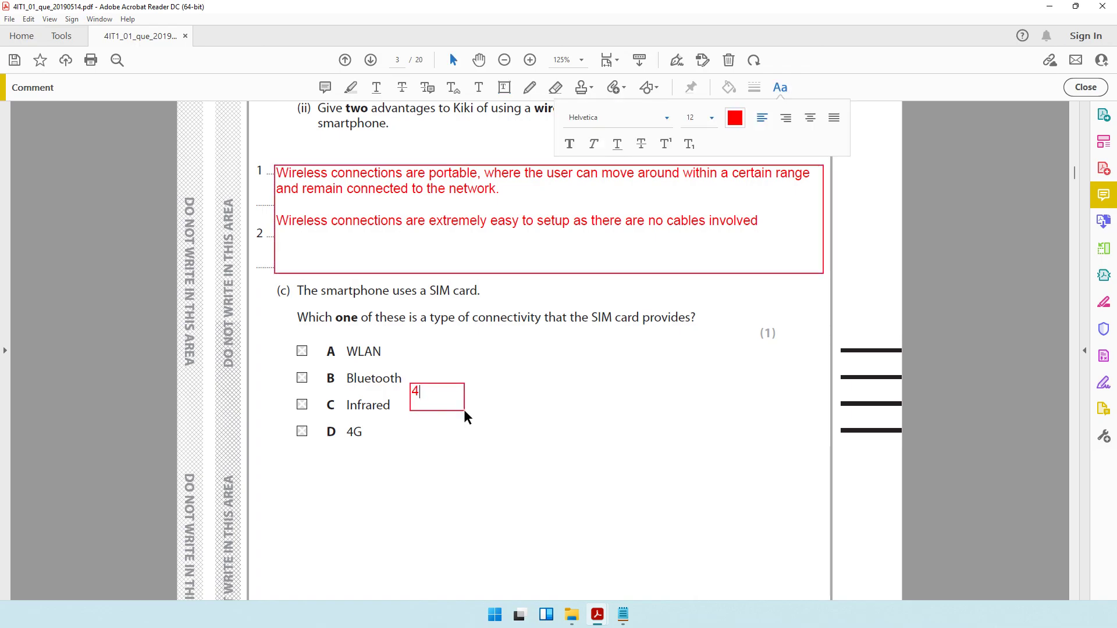